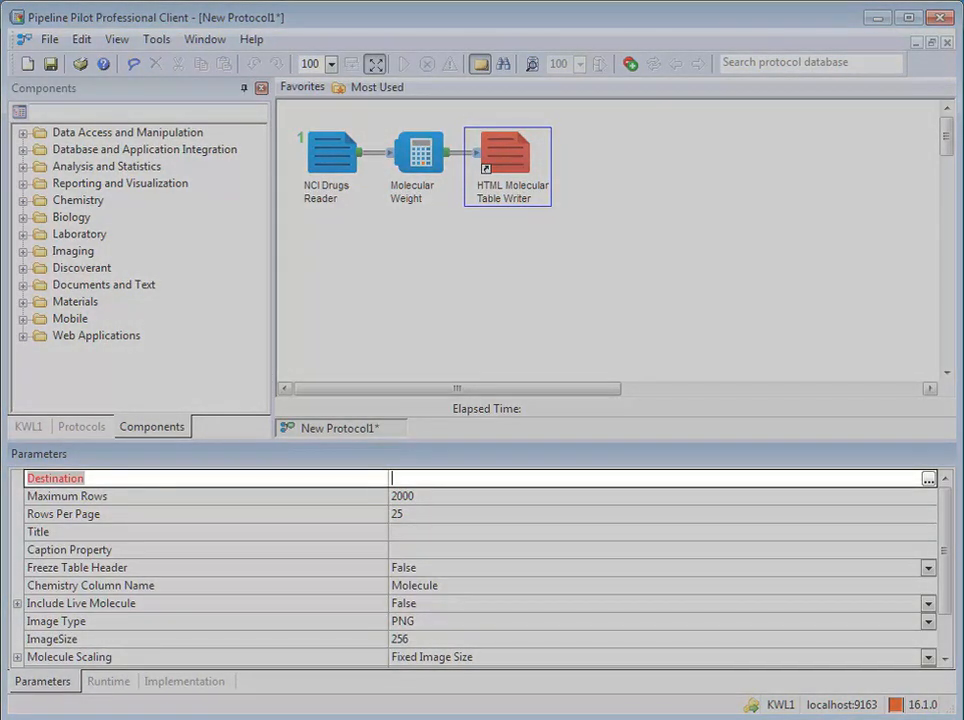
- Set the HTML writer's Destination to $(JobDir)\output.html and its Title to job1writer
text($(JobDir)\out)
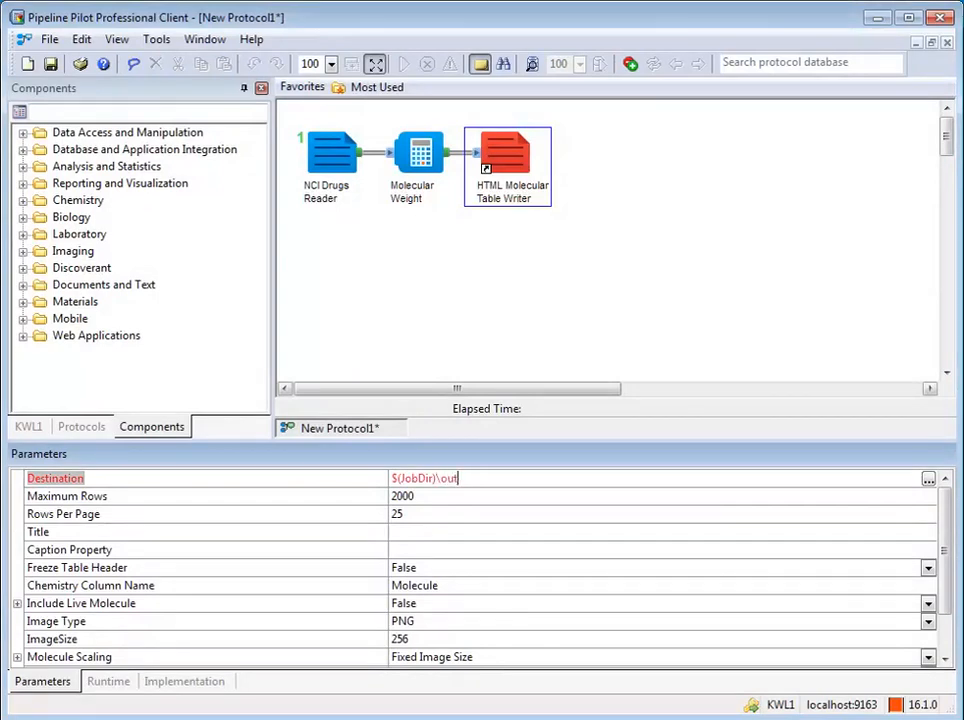
text(put.html)
key(Return)
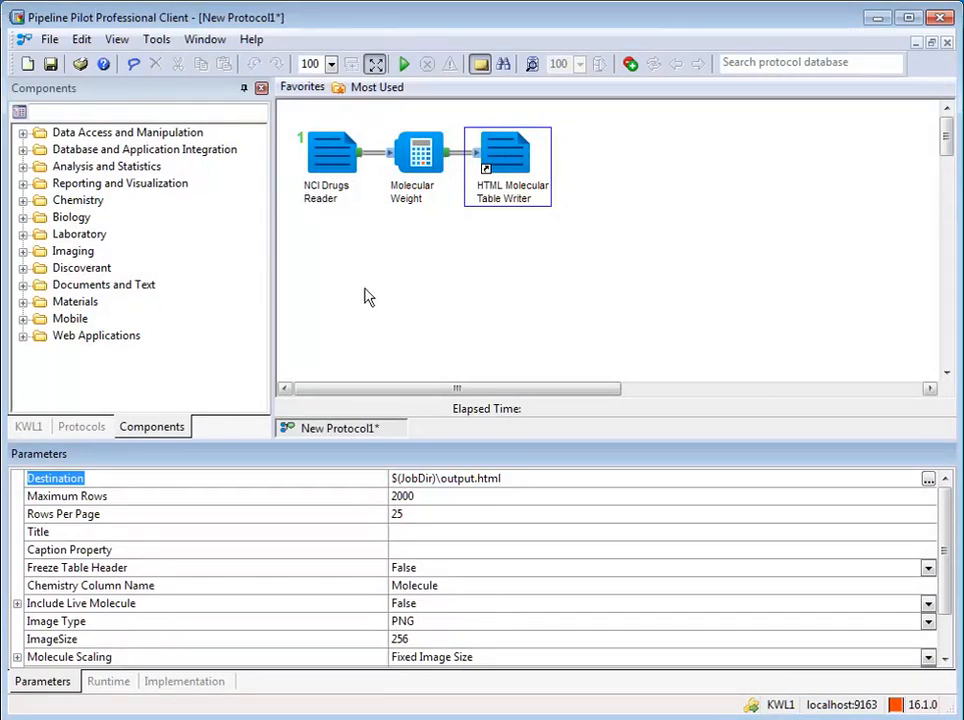
click(393, 531)
text(job1writer)
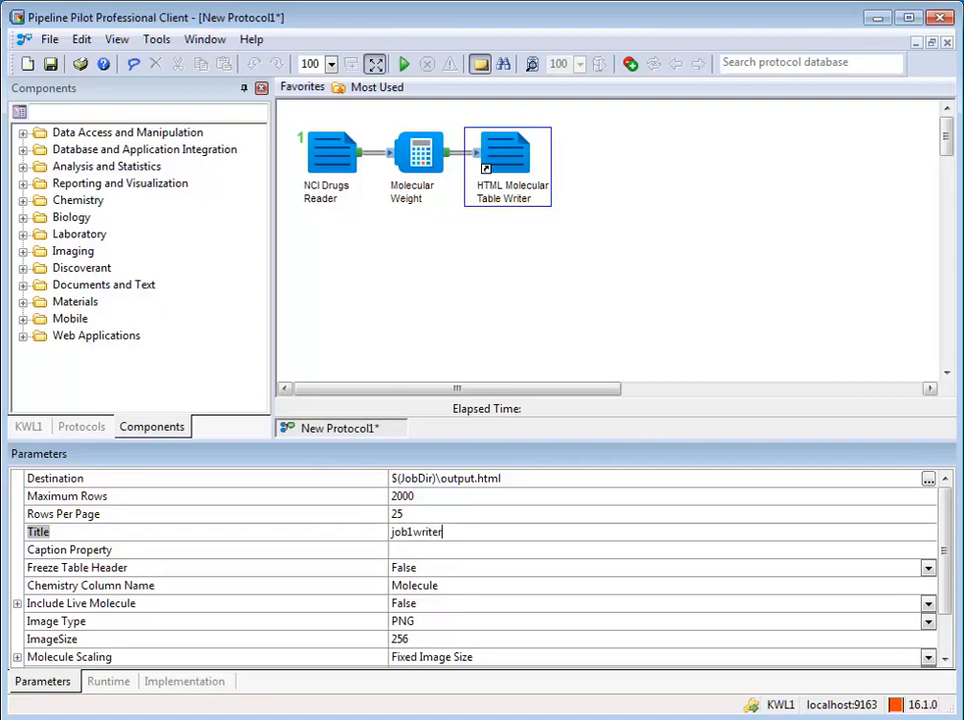
key(Return)
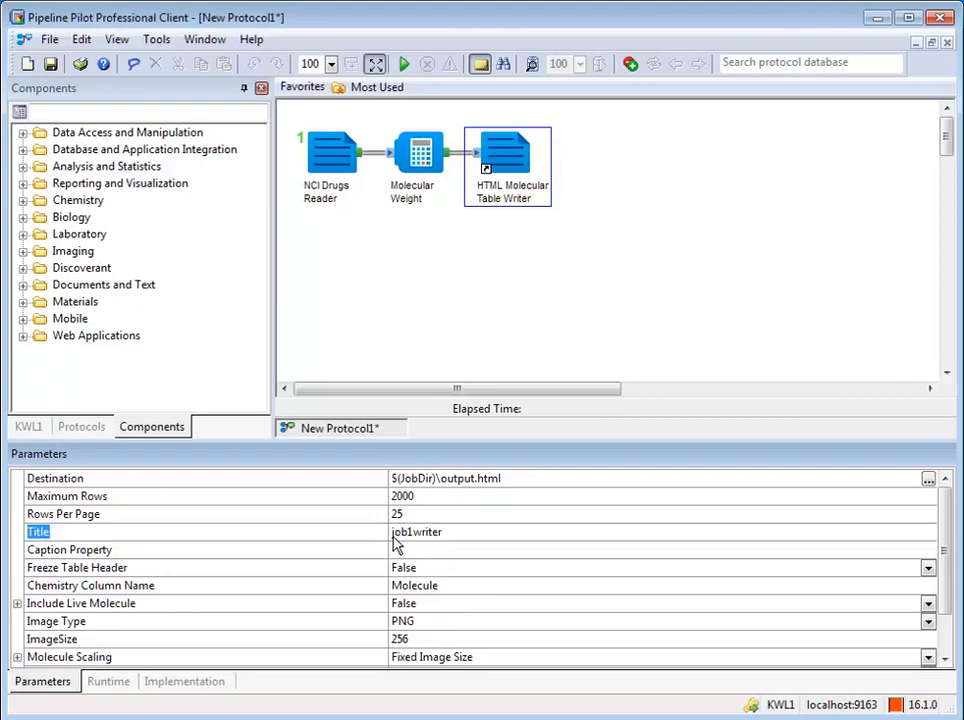
click(617, 259)
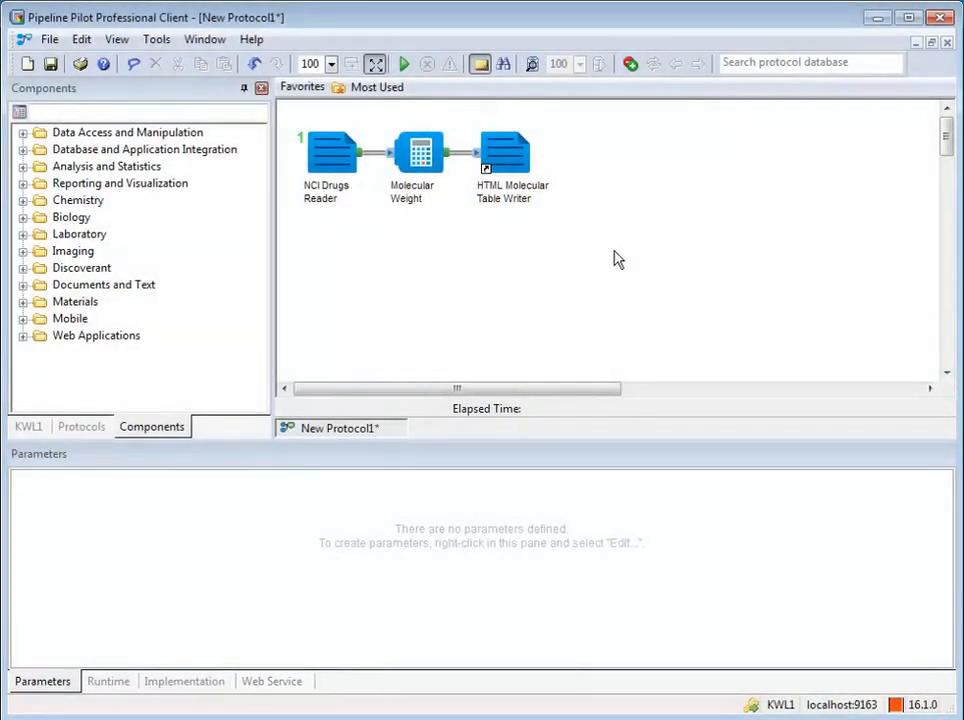
- Open the Web Service parameter editor on its Promote tab to list NCI Drugs Reader's parameters
click(276, 690)
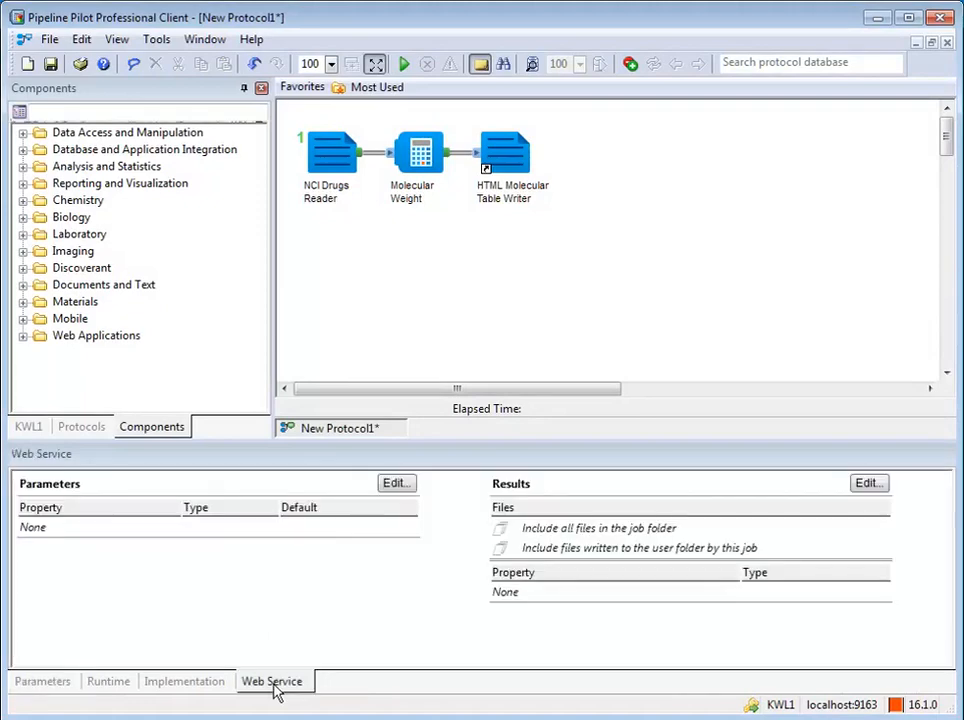
click(395, 484)
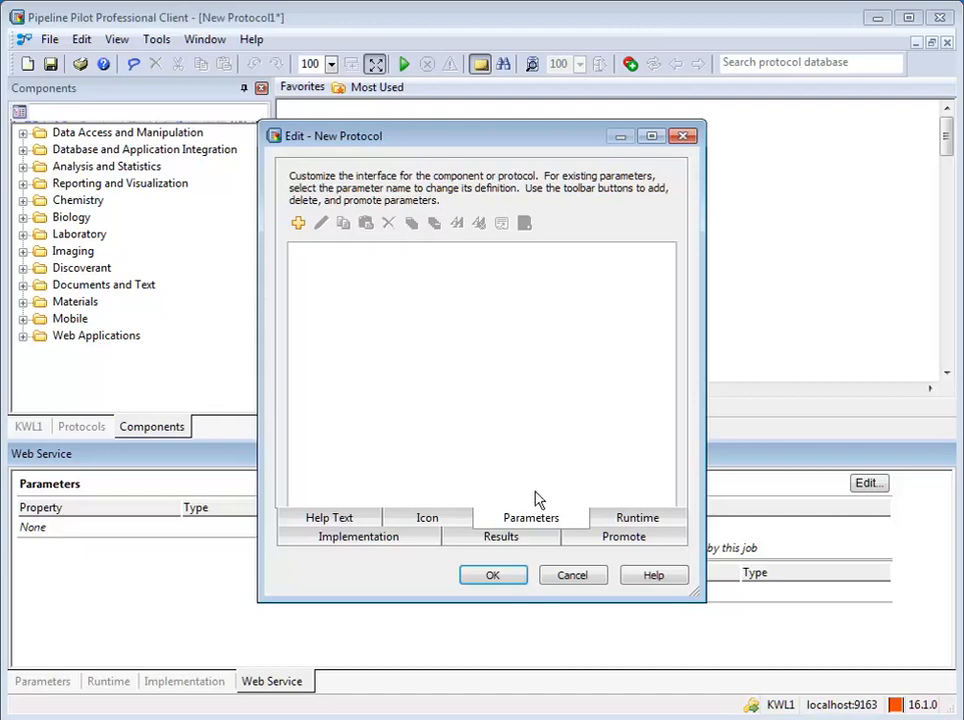
click(611, 545)
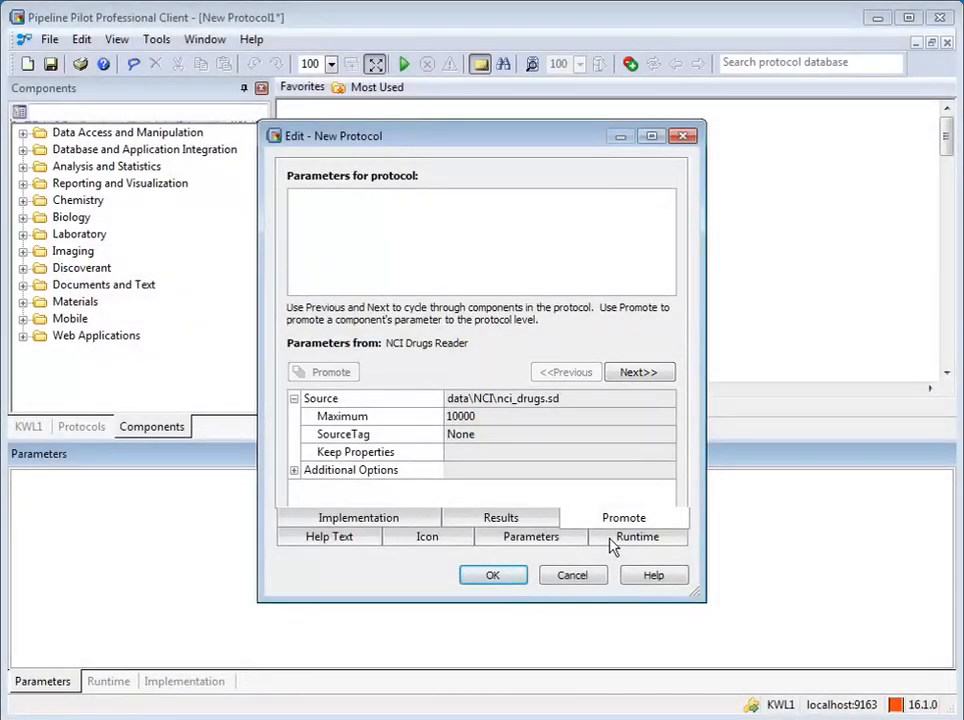
- Promote the reader's Maximum parameter as MaxToSearch, defaulting to 10000, and close the editor
click(389, 422)
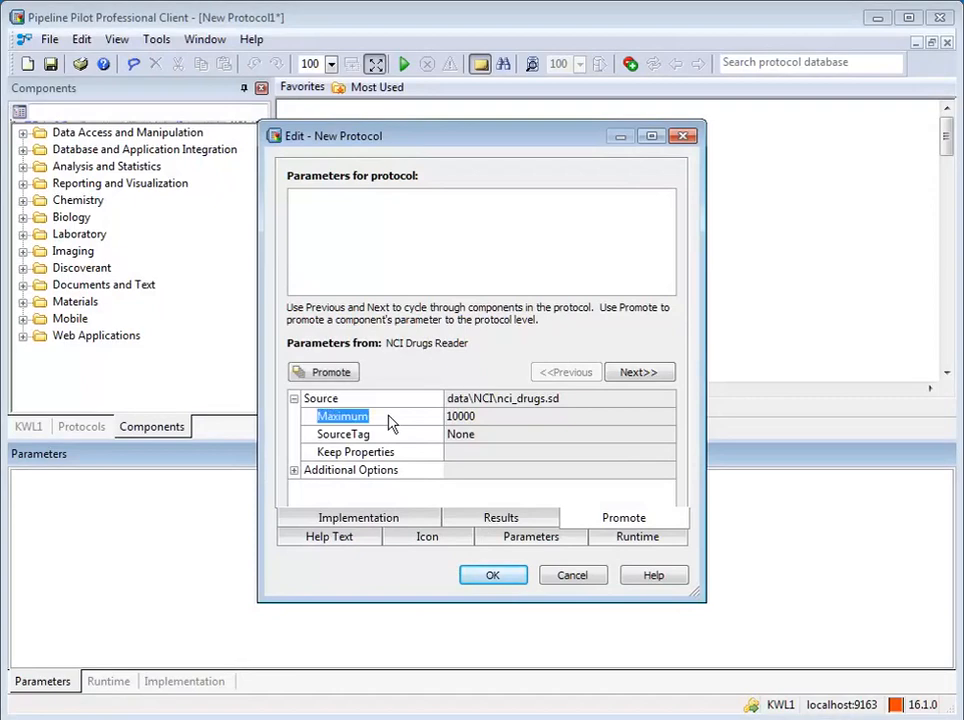
click(325, 375)
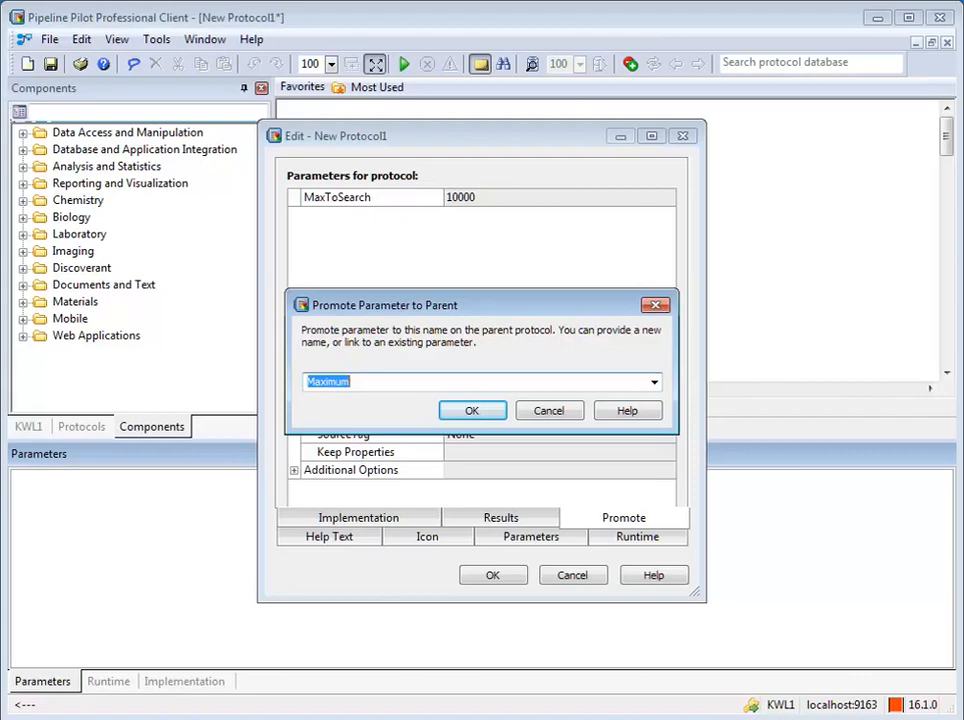
text(MaxToSearch)
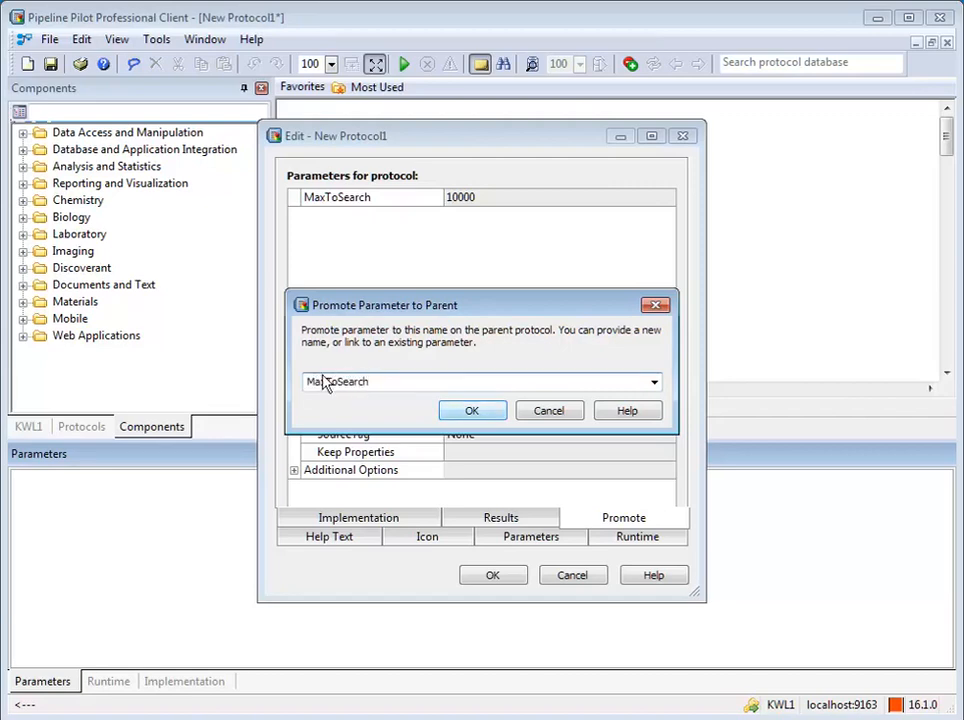
click(470, 414)
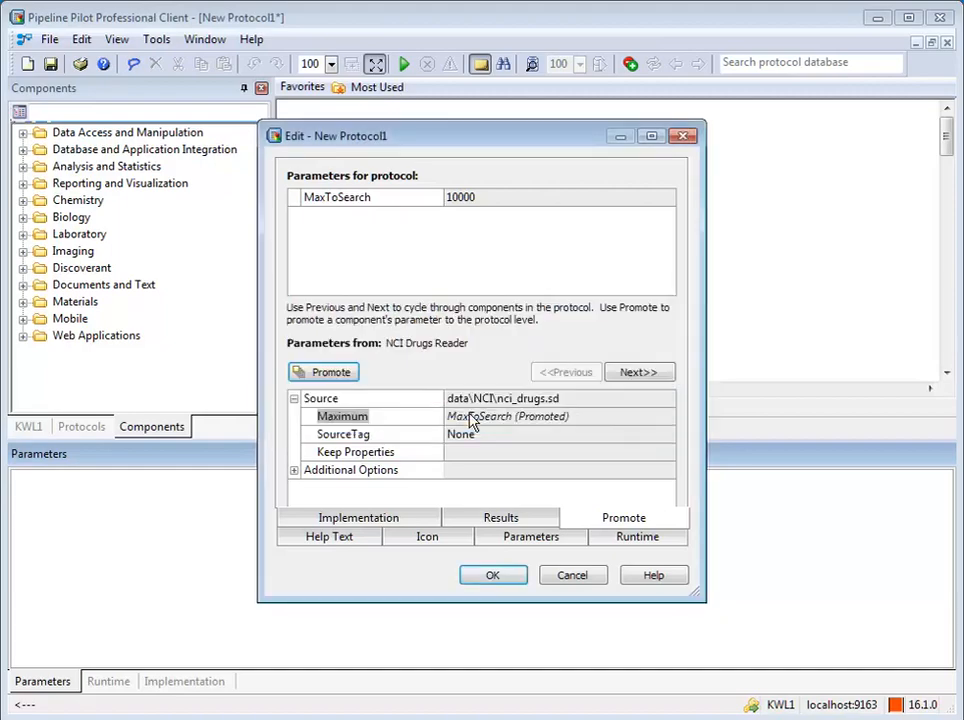
click(492, 578)
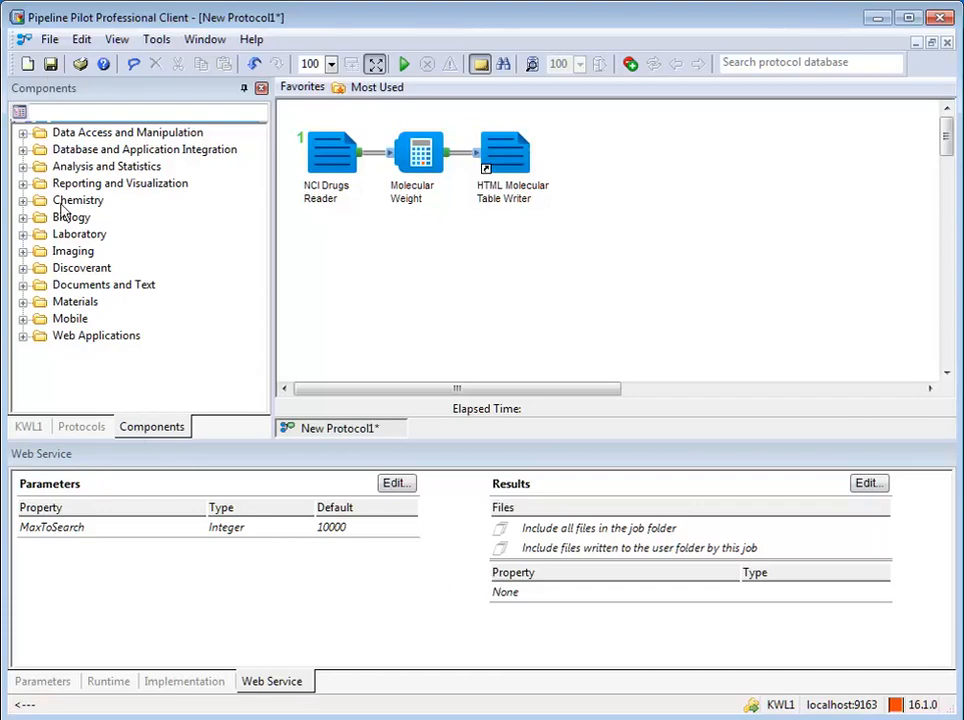
- Save the protocol as 'Maximum' in the Protocols\Web Services folder
click(48, 40)
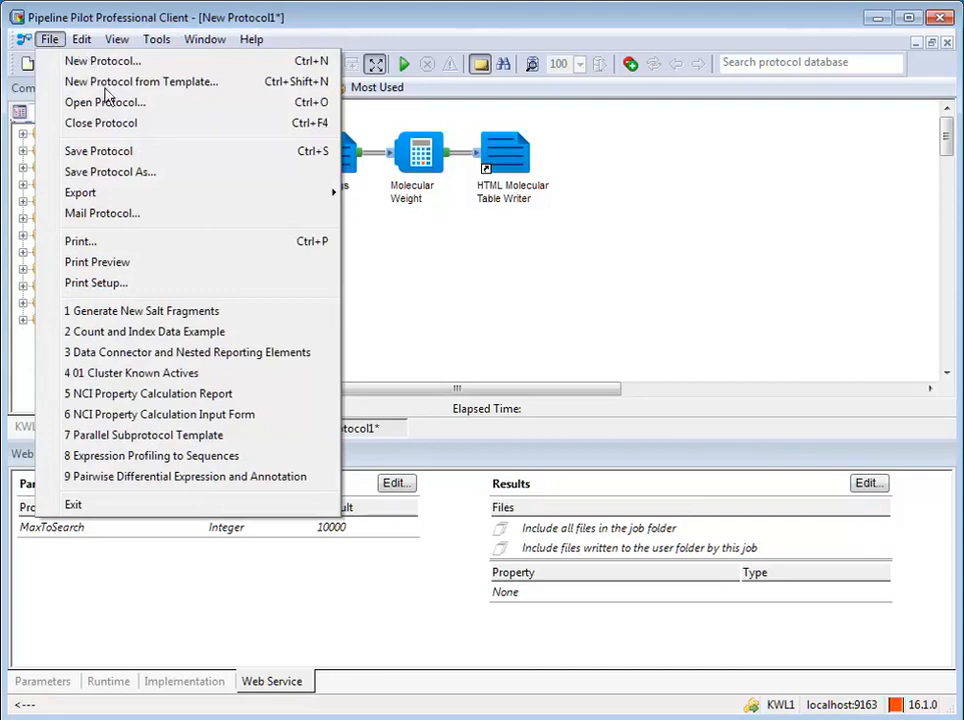
click(100, 172)
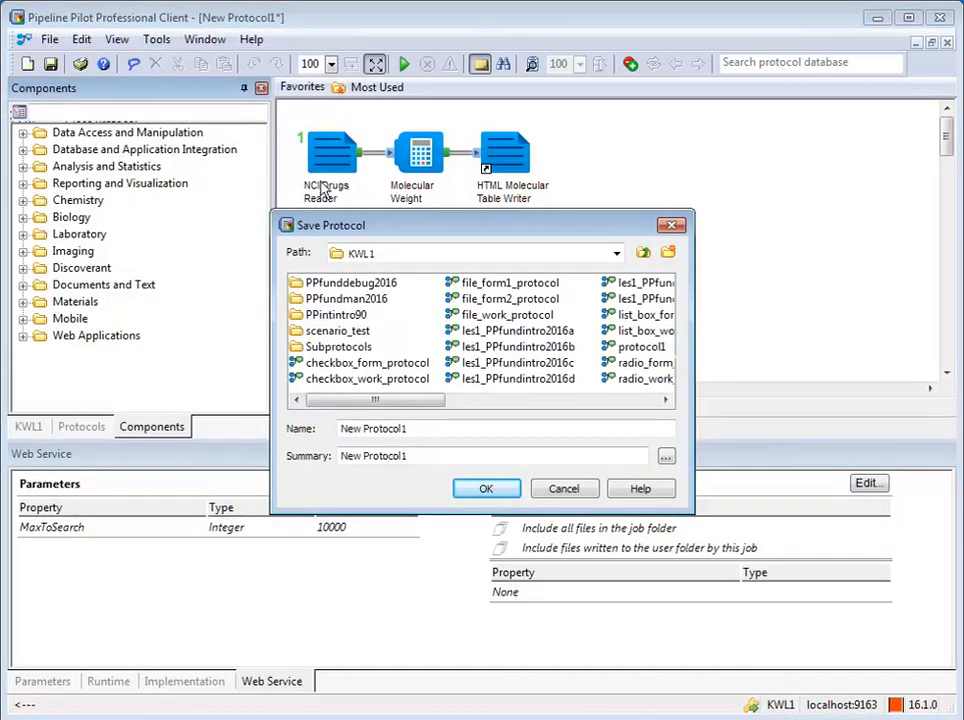
click(617, 256)
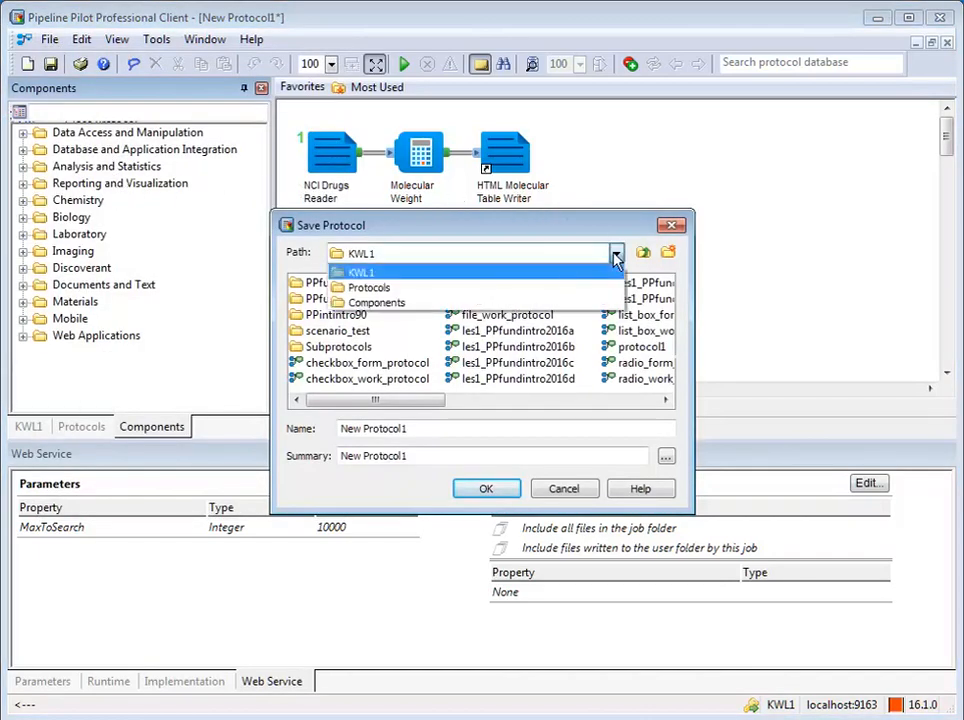
click(392, 291)
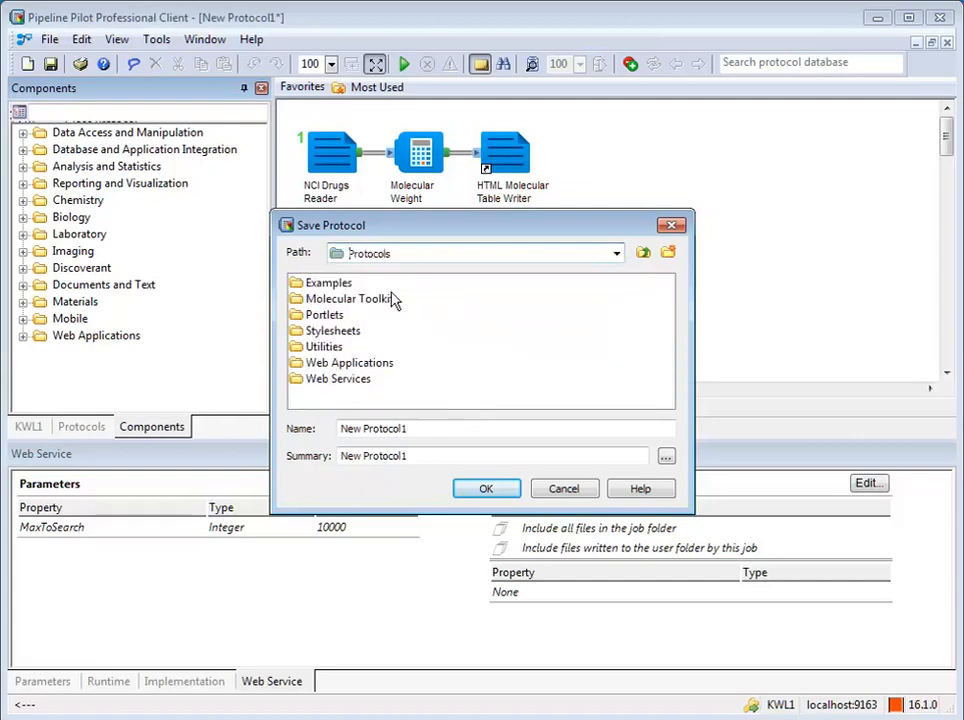
double_click(336, 379)
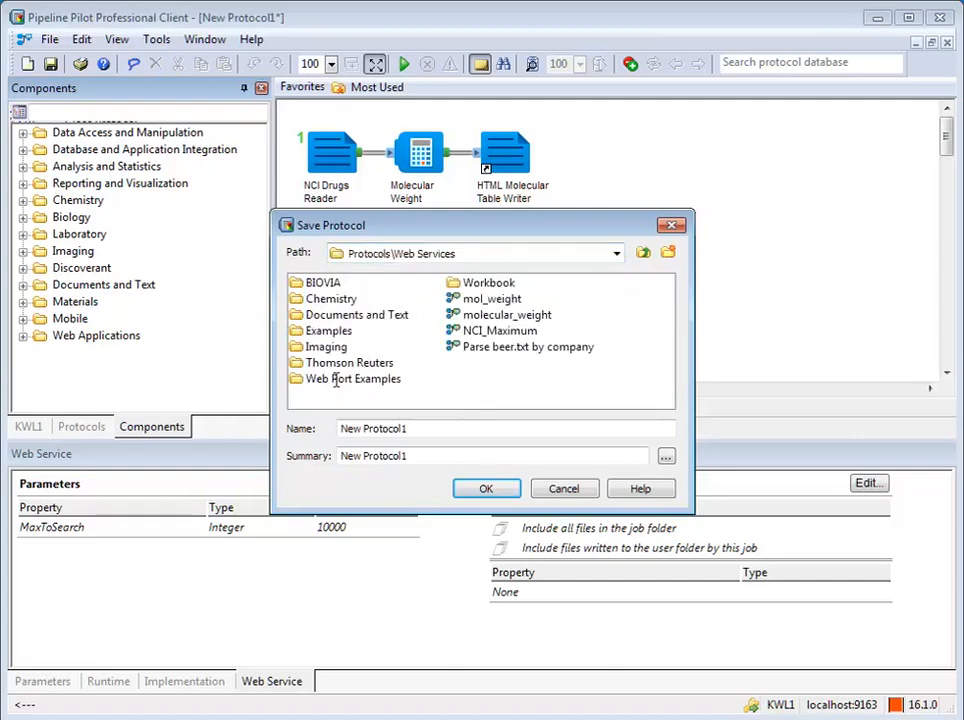
click(421, 428)
triple_click(421, 428)
text(Maximum)
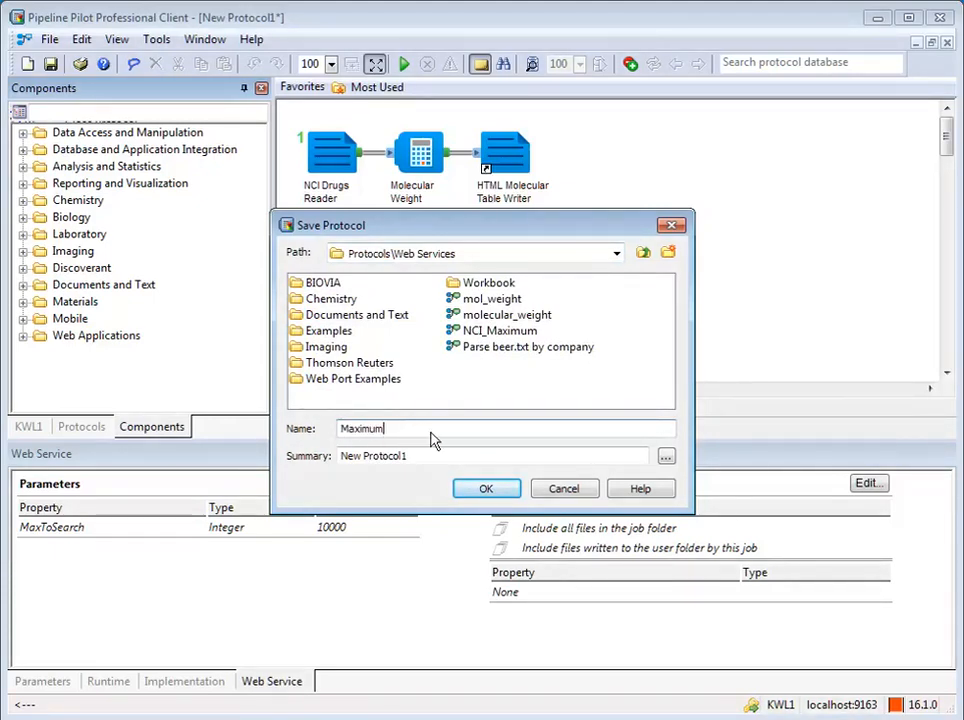
click(489, 492)
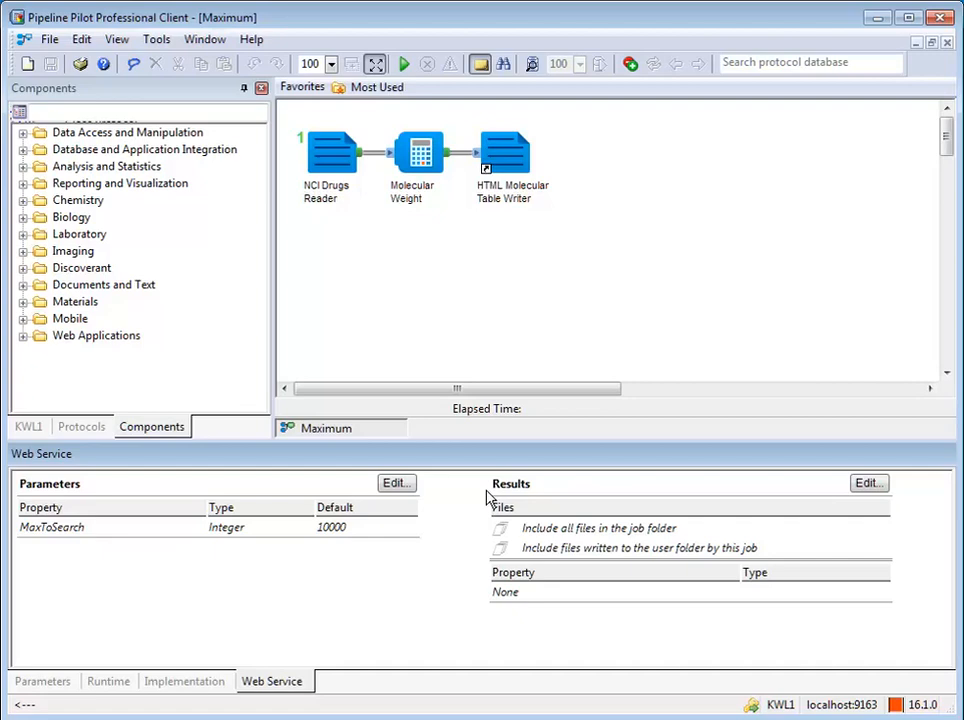
- Open the server home page in the browser from the Help menu
click(253, 41)
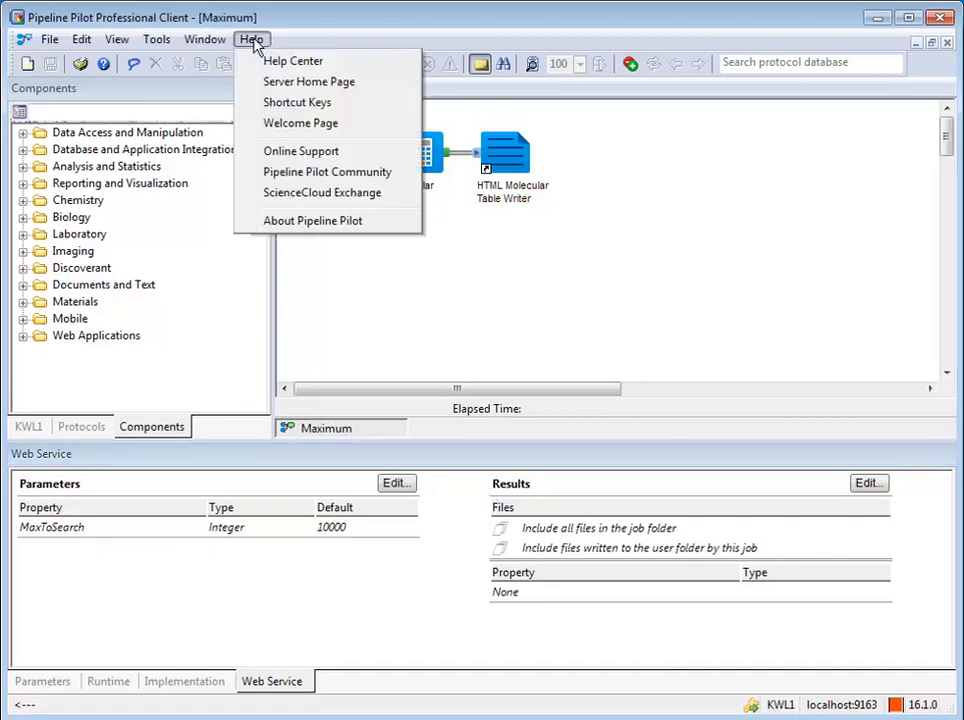
click(308, 82)
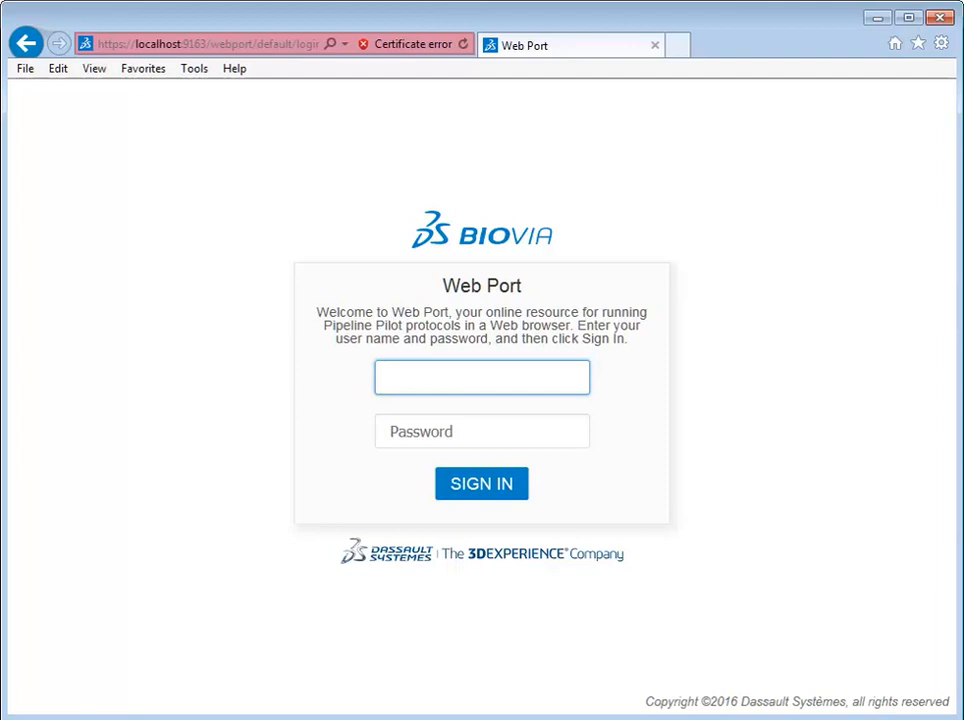
- Enter the login credentials and sign in to BIOVIA Web Port
text(training)
click(477, 497)
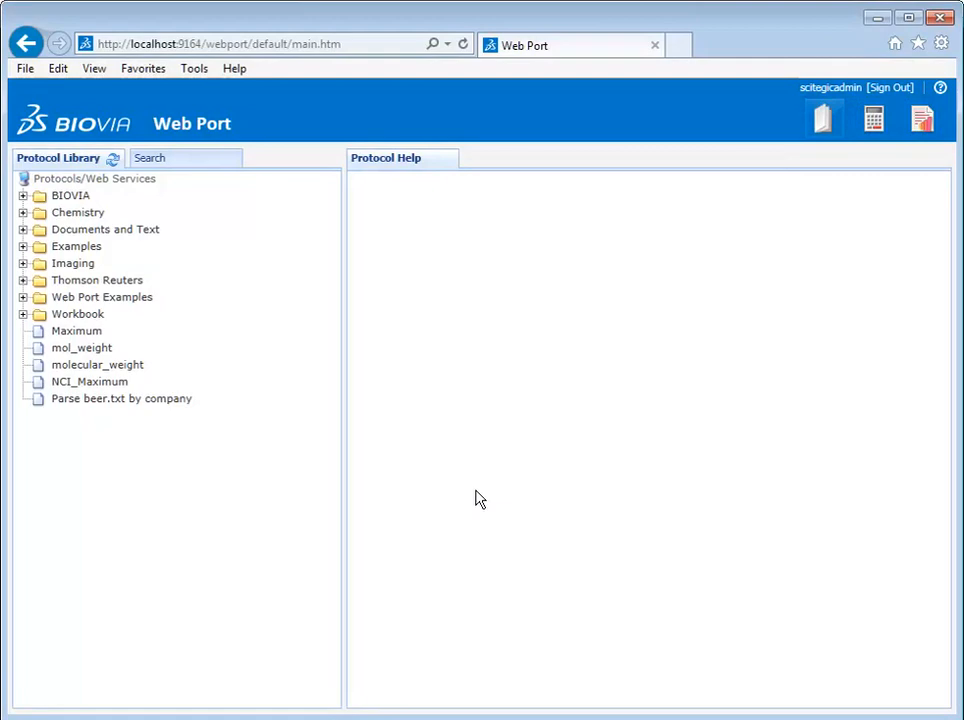
- Select the Maximum protocol in the library and open its run form
click(84, 339)
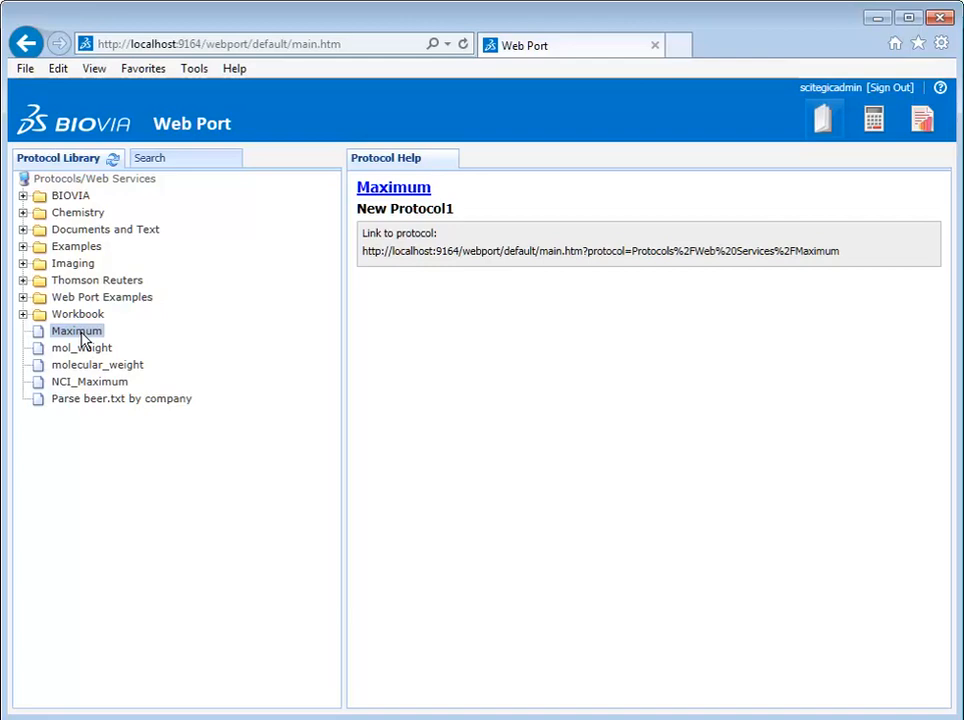
click(393, 193)
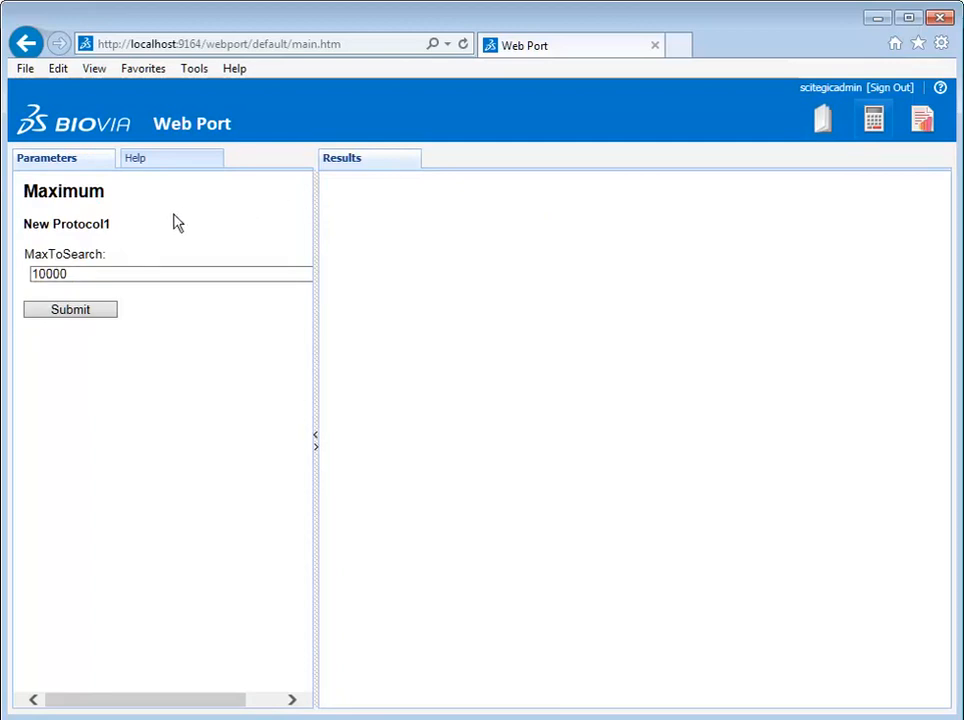
- Submit the Maximum run with MaxToSearch 10000, then go to the Jobs list
click(71, 311)
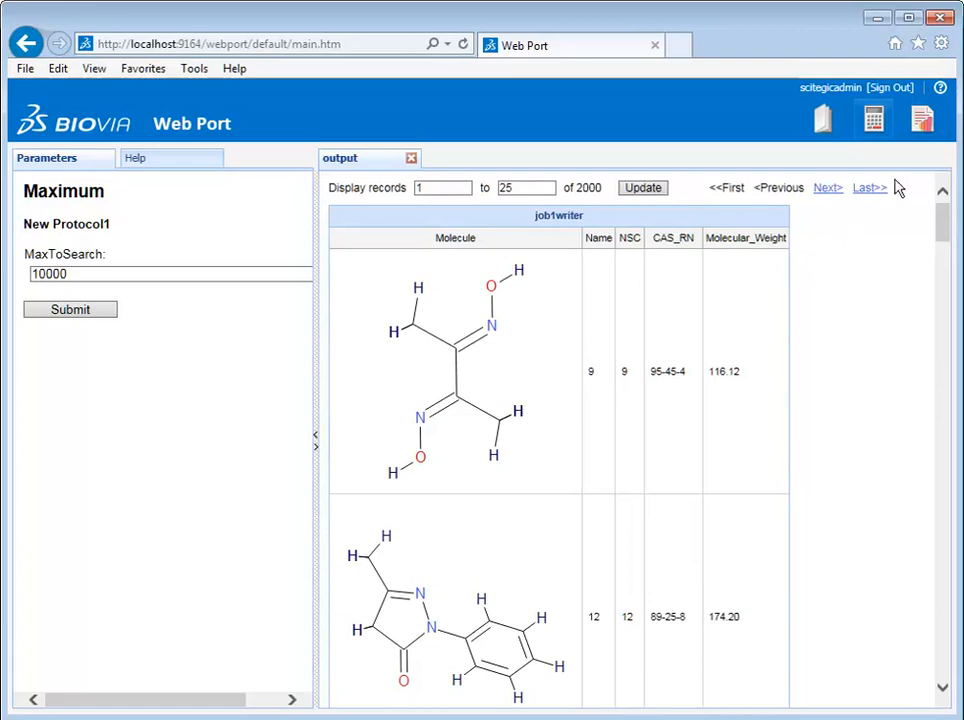
click(920, 123)
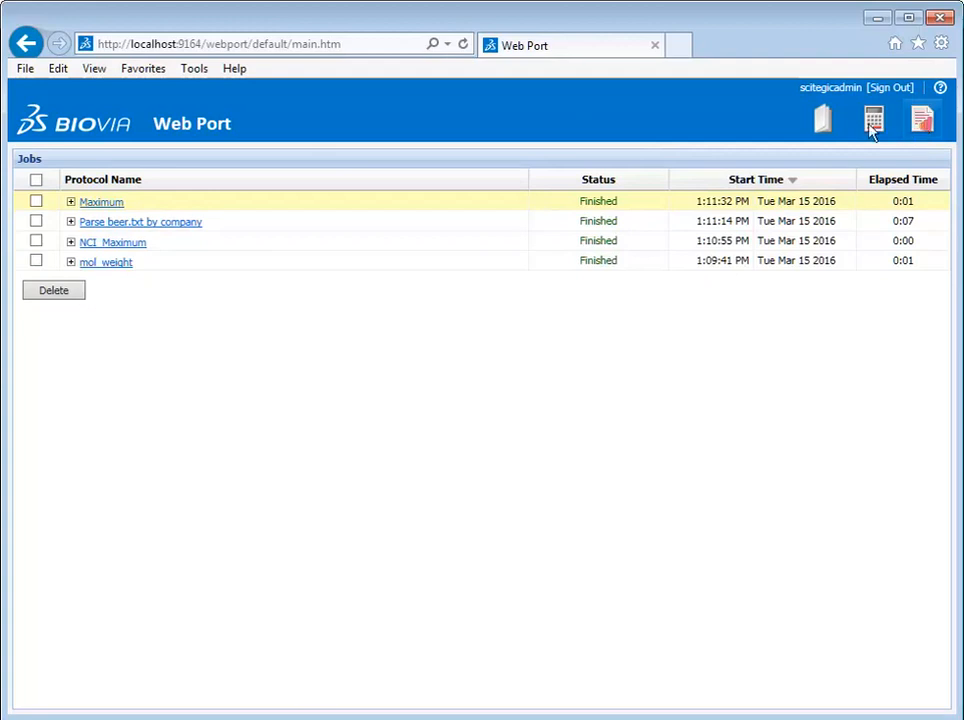
- Sort jobs newest first by Start Time and expand the Maximum job's parameters
click(755, 181)
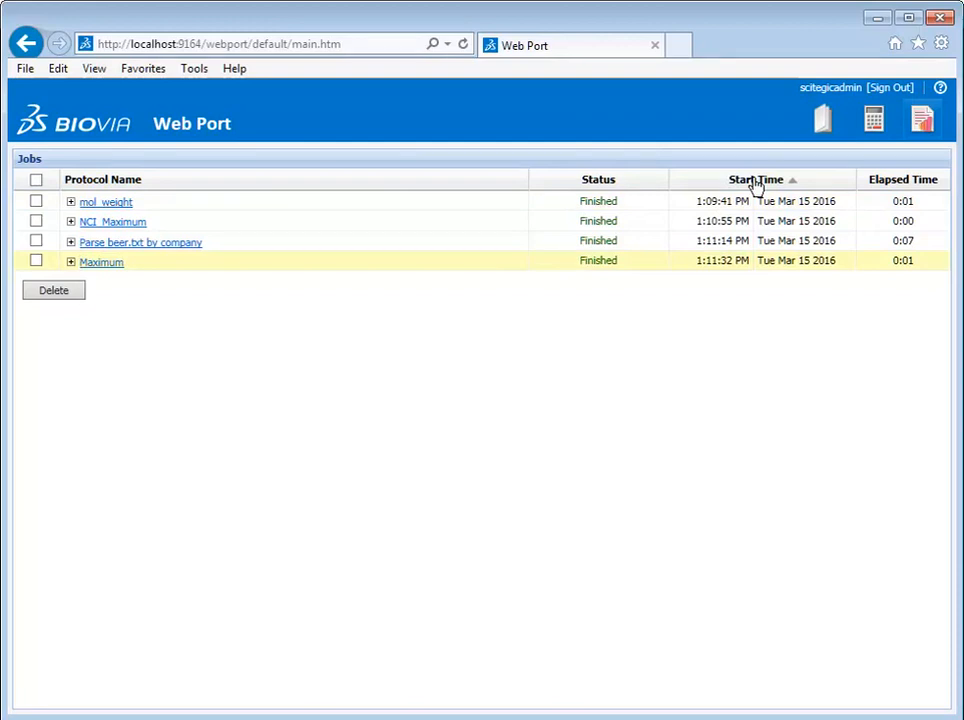
click(743, 182)
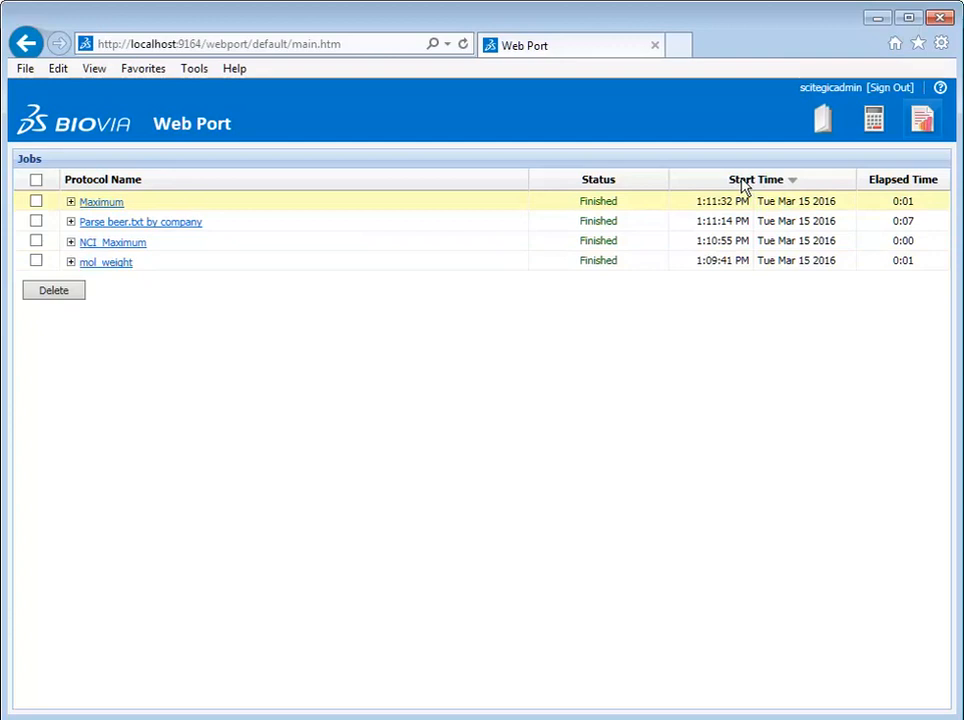
click(70, 202)
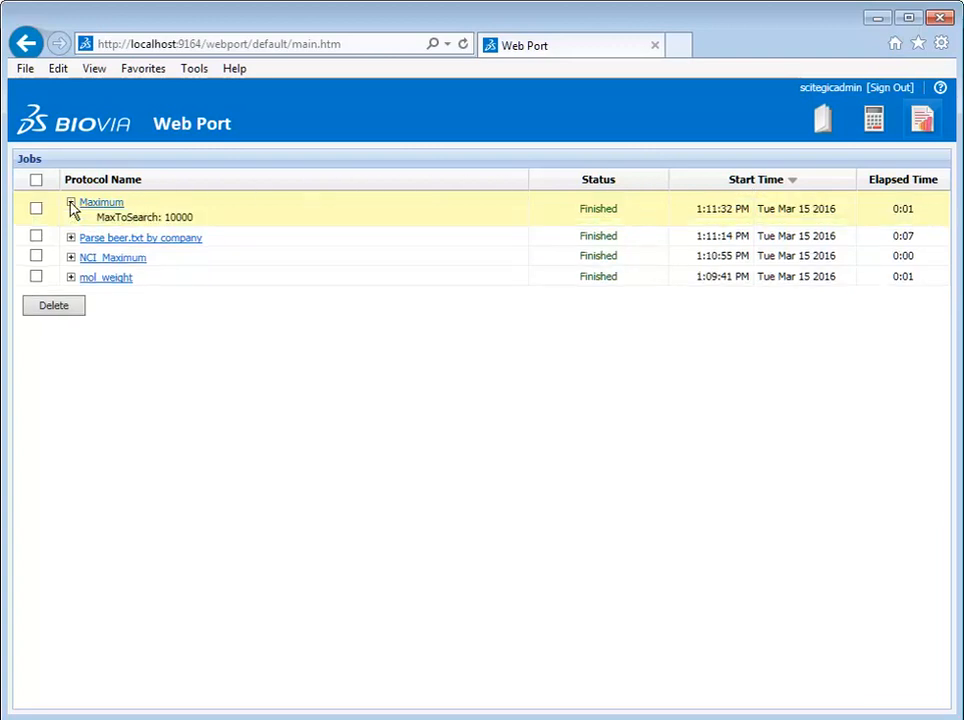